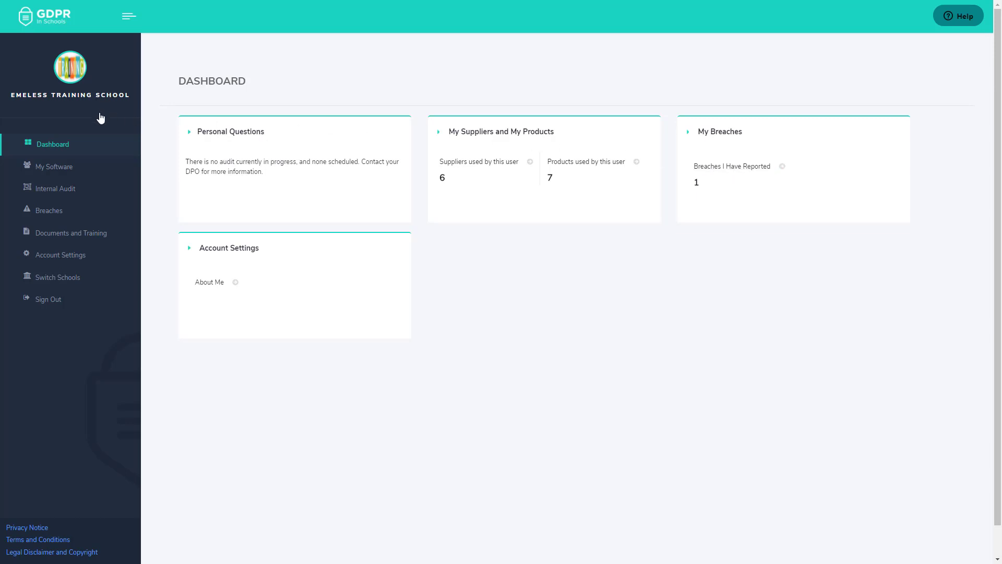
- Start a new breach record and set when it was discovered to 13/08/2020 11:25
{"action": "left_click", "coordinate": [49, 212]}
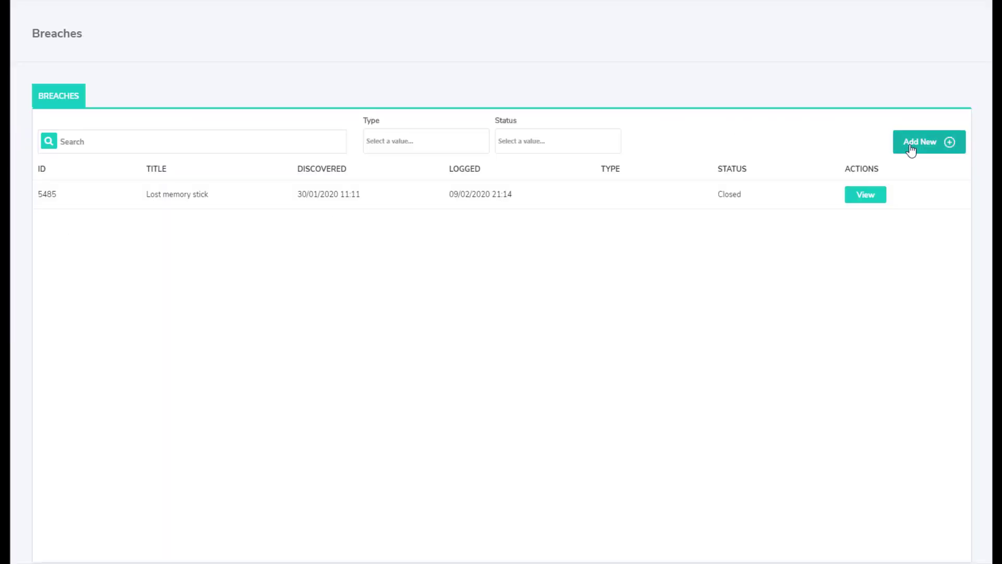
{"action": "left_click", "coordinate": [909, 150]}
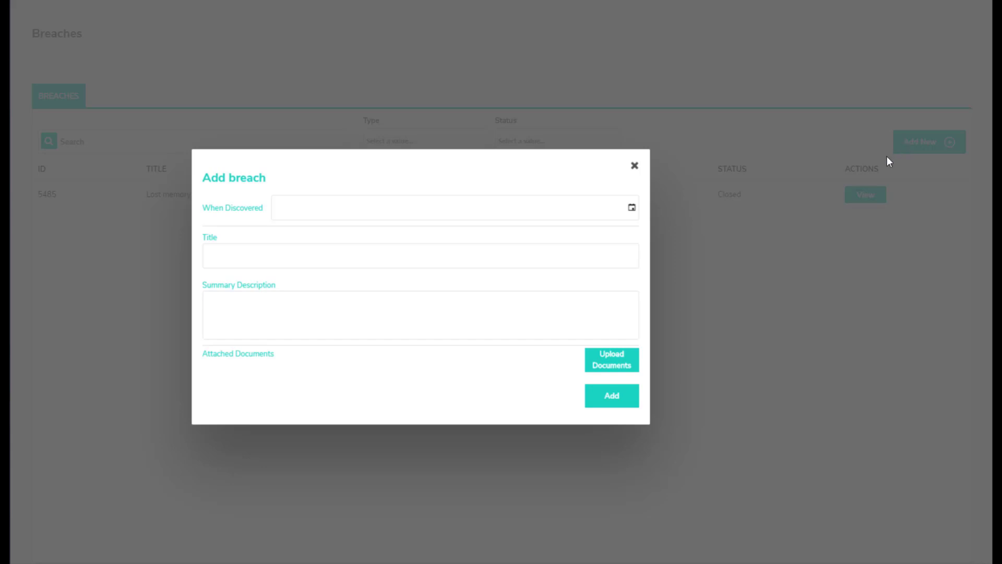
{"action": "left_click", "coordinate": [632, 209]}
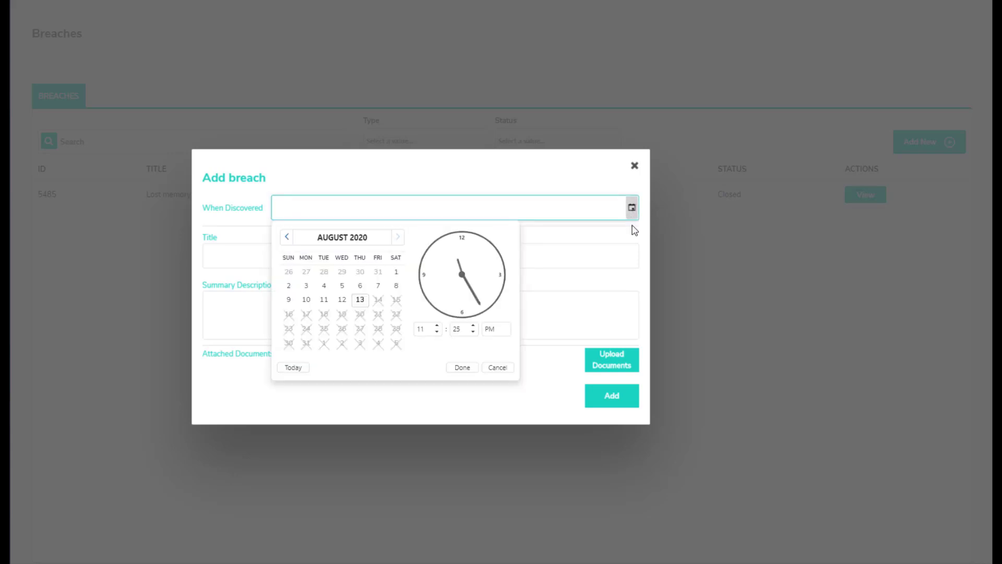
{"action": "left_click", "coordinate": [462, 368]}
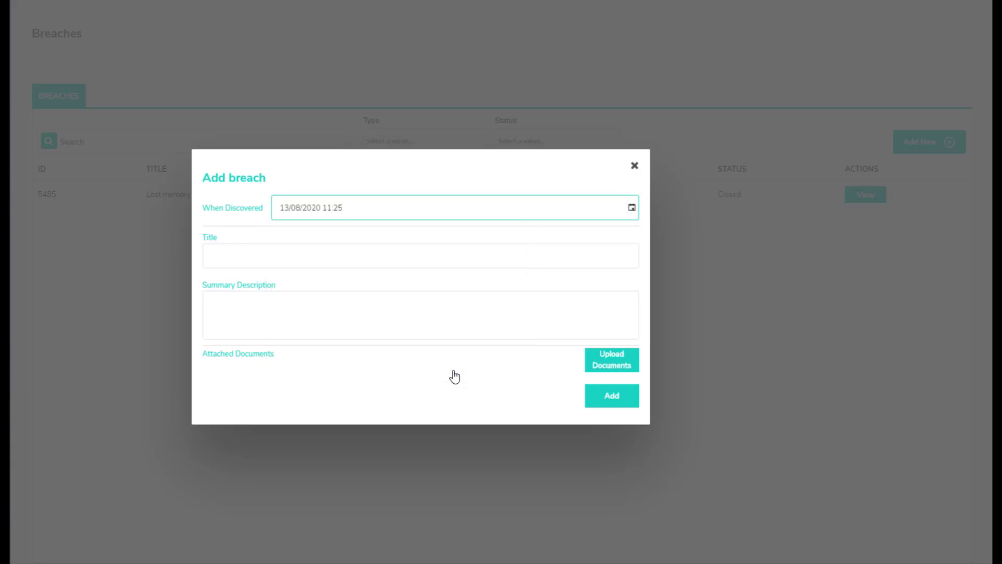
- Add the breach titled "Lost memory stick in staffroom" with summary "Memory stick last seen in staffroom at around 5pm. Contains all SEND information for Year 7"
{"action": "left_click", "coordinate": [255, 258]}
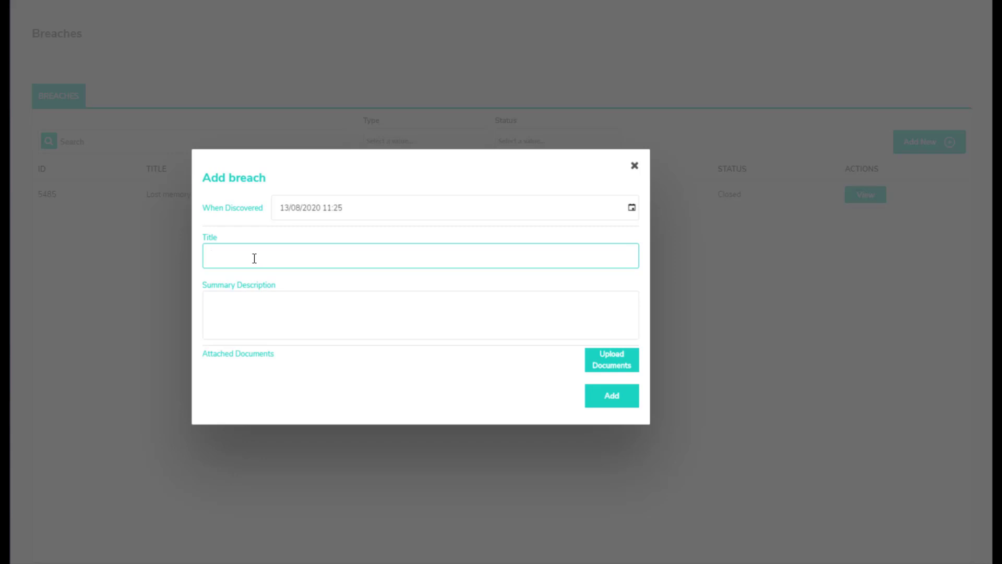
{"action": "type", "text": "Lost memory stick in staffroom"}
{"action": "left_click", "coordinate": [218, 310]}
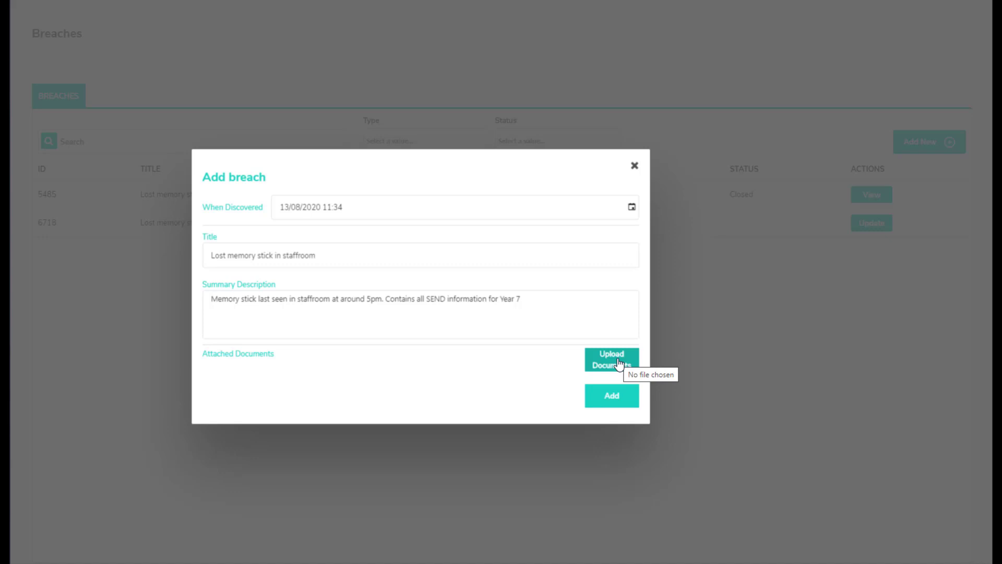
{"action": "left_click", "coordinate": [616, 392]}
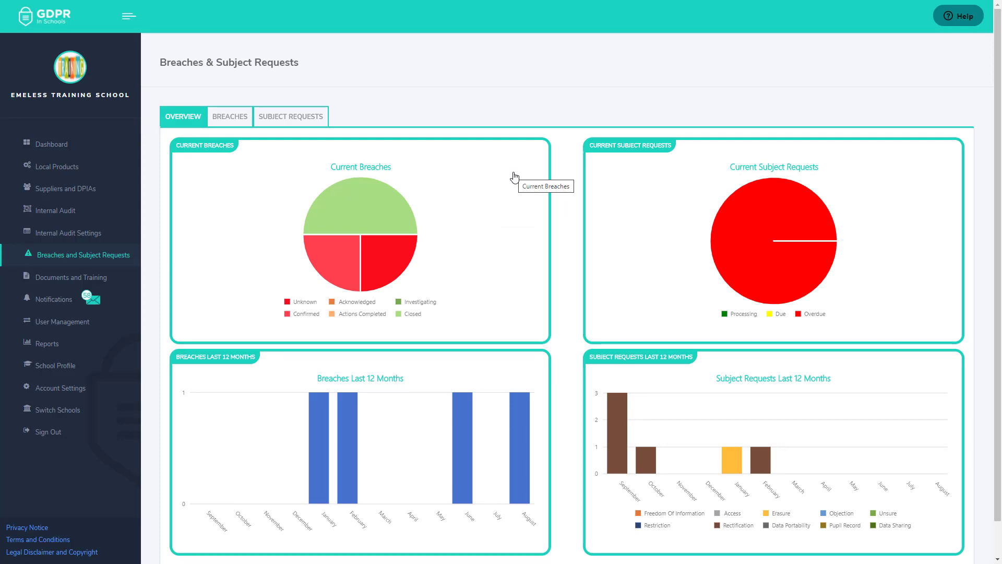
- Open the "Lost memory stick in staffroom" breach for updating from the current breaches overview and look through its status options
{"action": "mouse_move", "coordinate": [394, 251]}
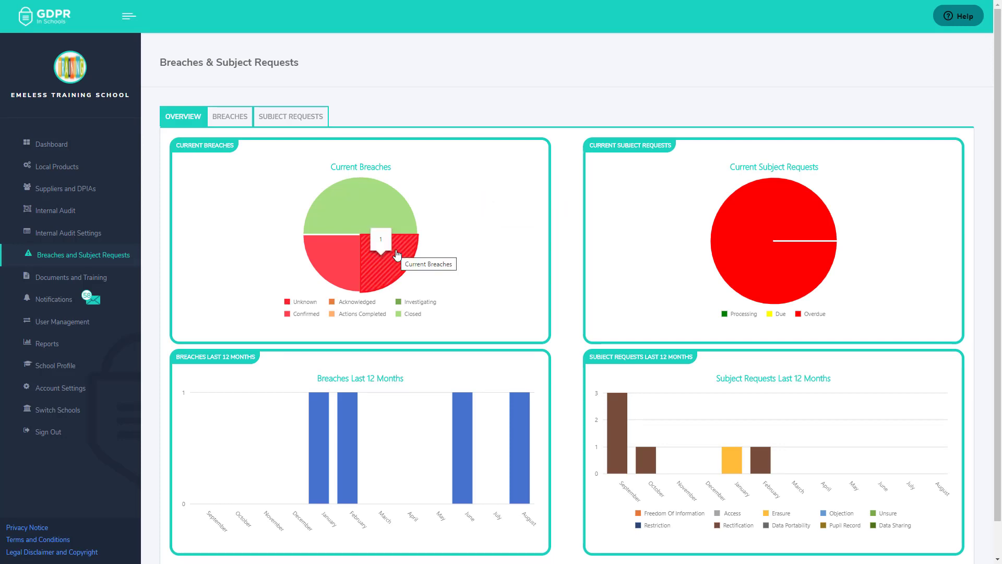
{"action": "left_click", "coordinate": [508, 253]}
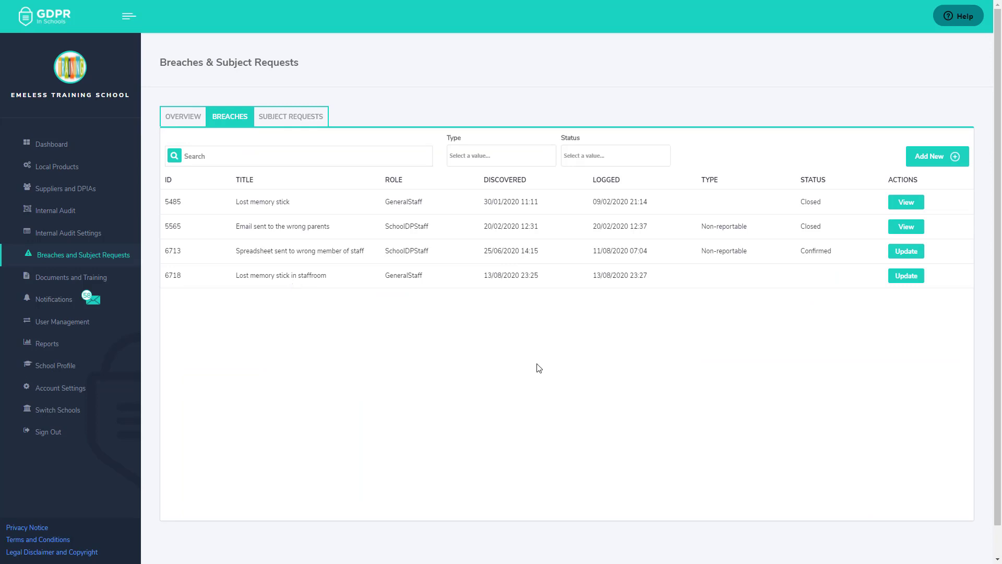
{"action": "left_click", "coordinate": [906, 276]}
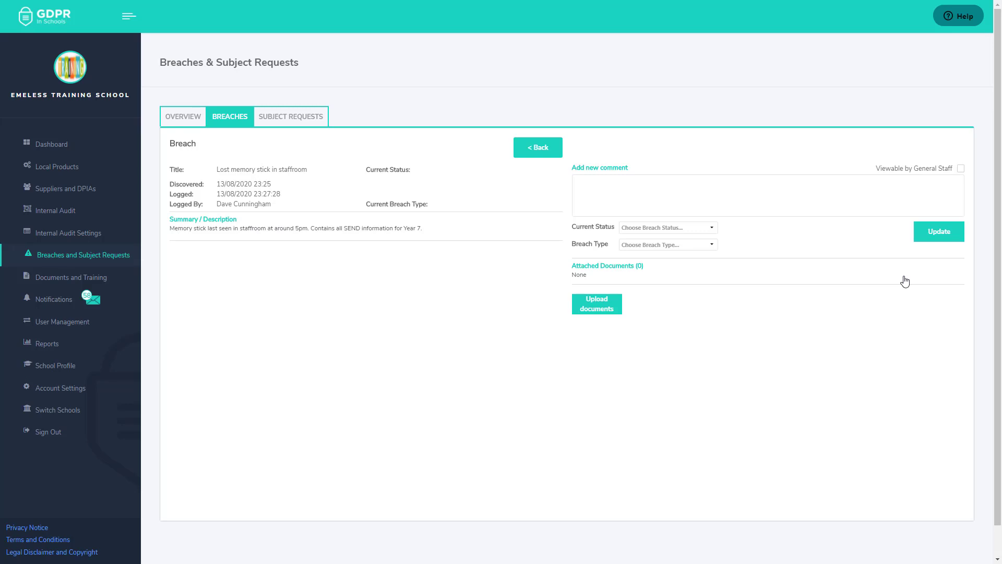
{"action": "left_click", "coordinate": [713, 231]}
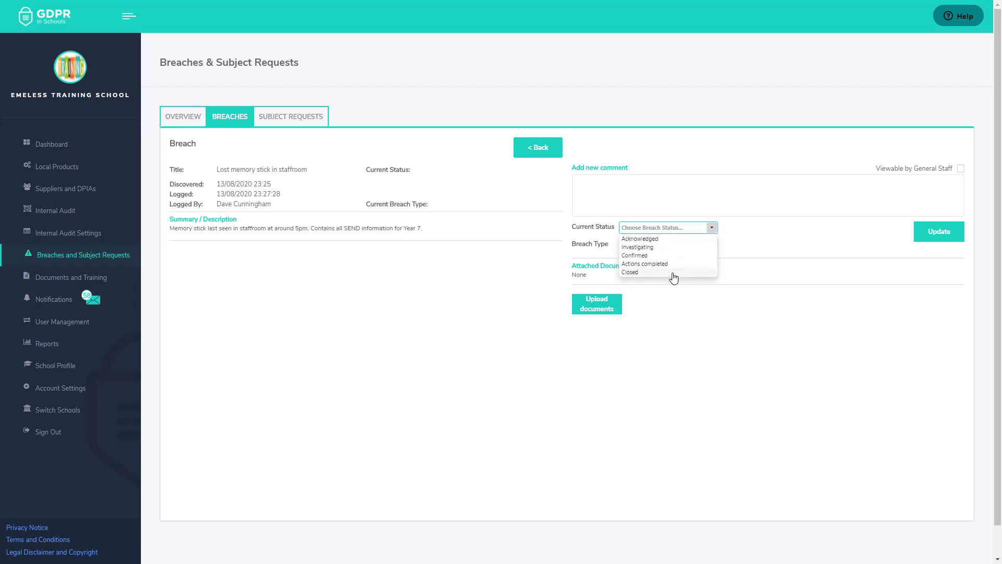
{"action": "left_click", "coordinate": [605, 381]}
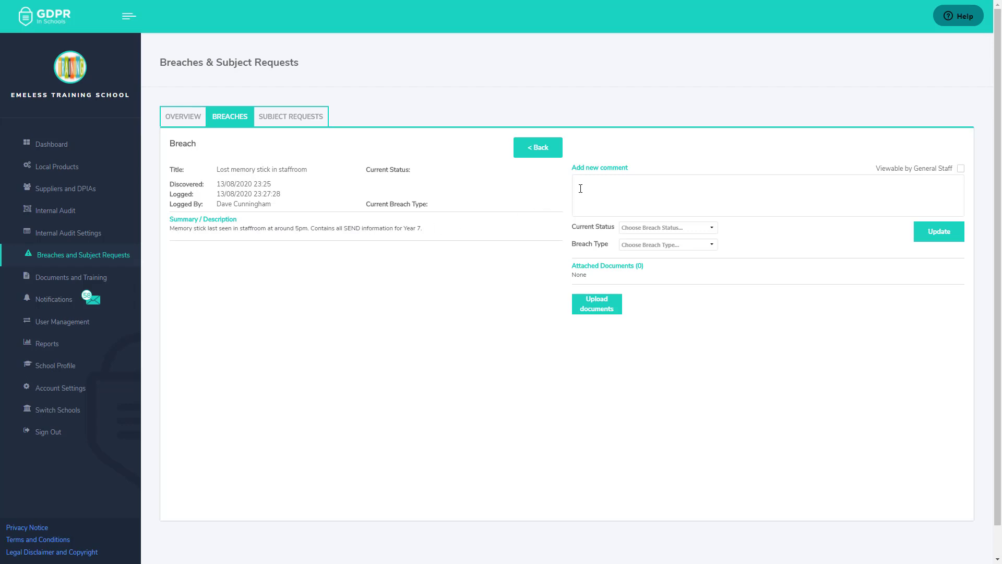
- Update the breach with the comment "I have read this report", viewable by General Staff, and the status Acknowledged
{"action": "left_click", "coordinate": [602, 185]}
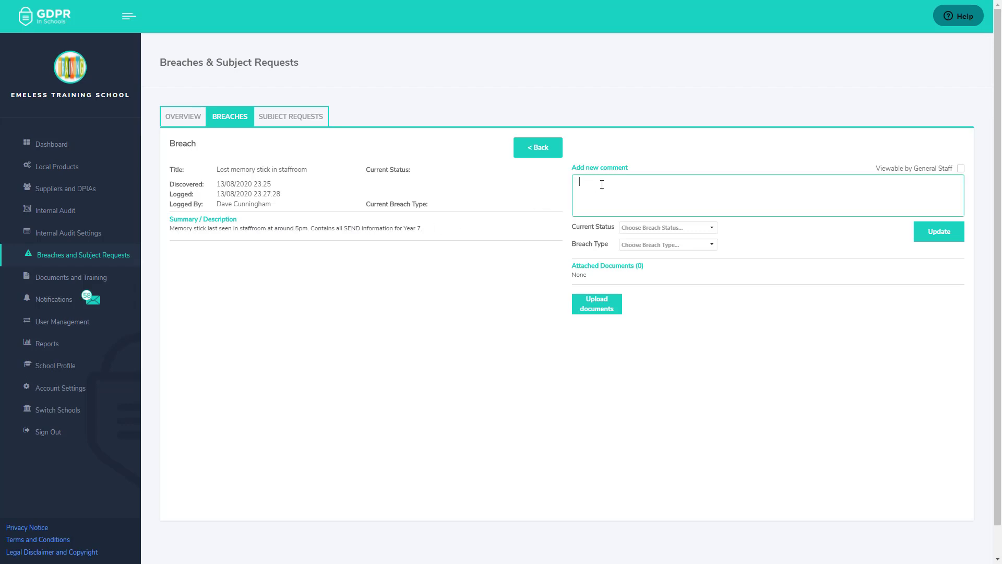
{"action": "type", "text": "I have read this report"}
{"action": "left_click", "coordinate": [961, 169]}
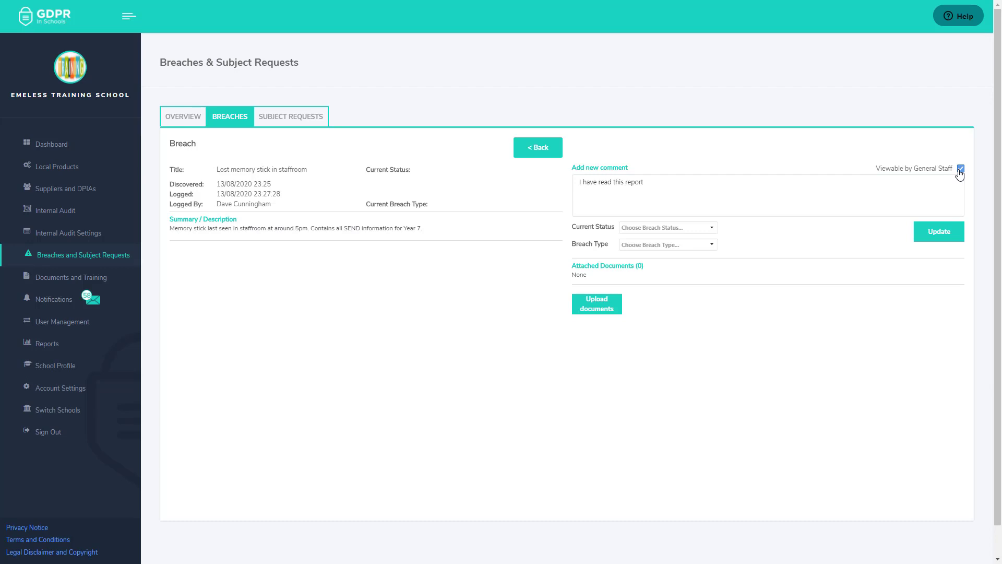
{"action": "left_click", "coordinate": [711, 230]}
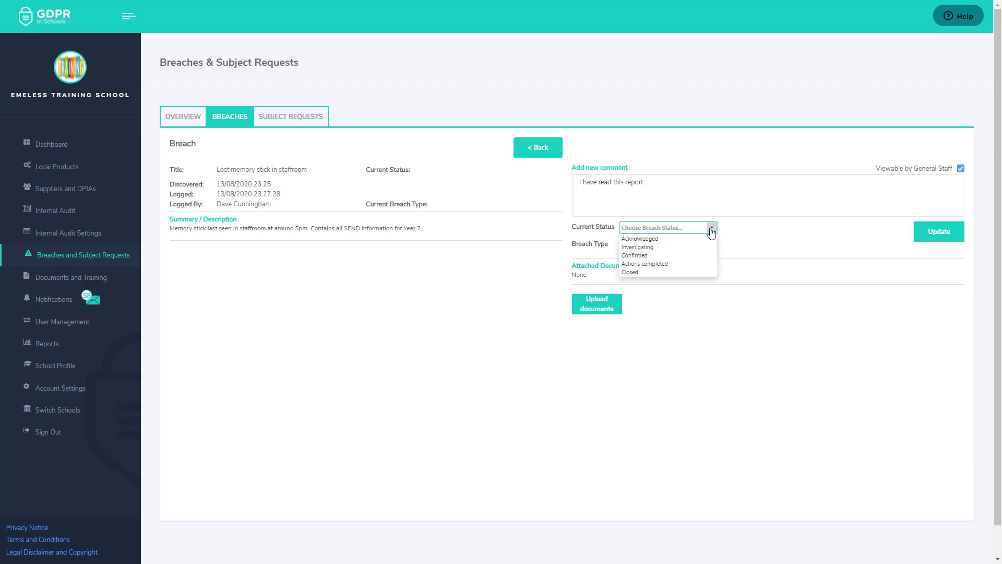
{"action": "left_click", "coordinate": [668, 240]}
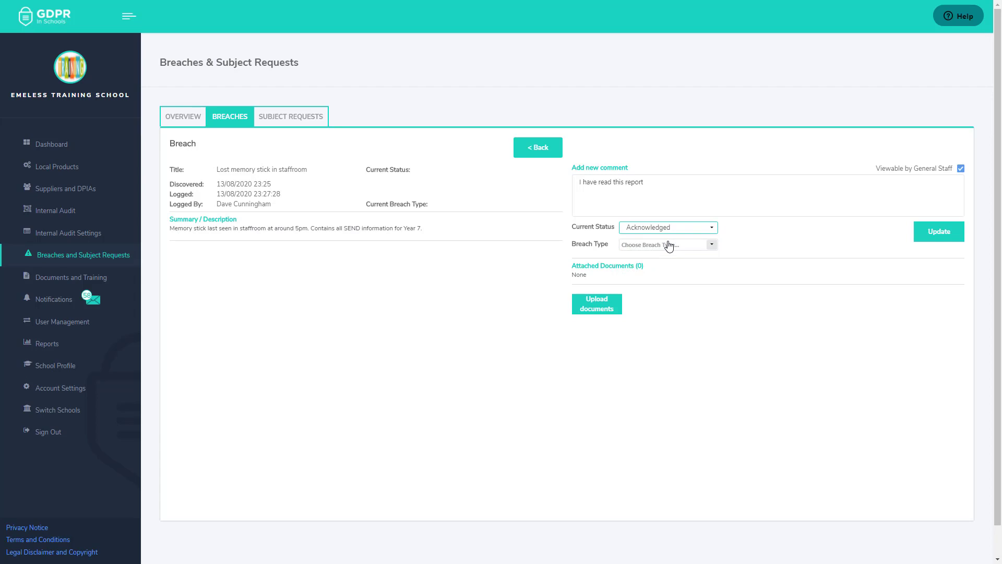
{"action": "left_click", "coordinate": [669, 246]}
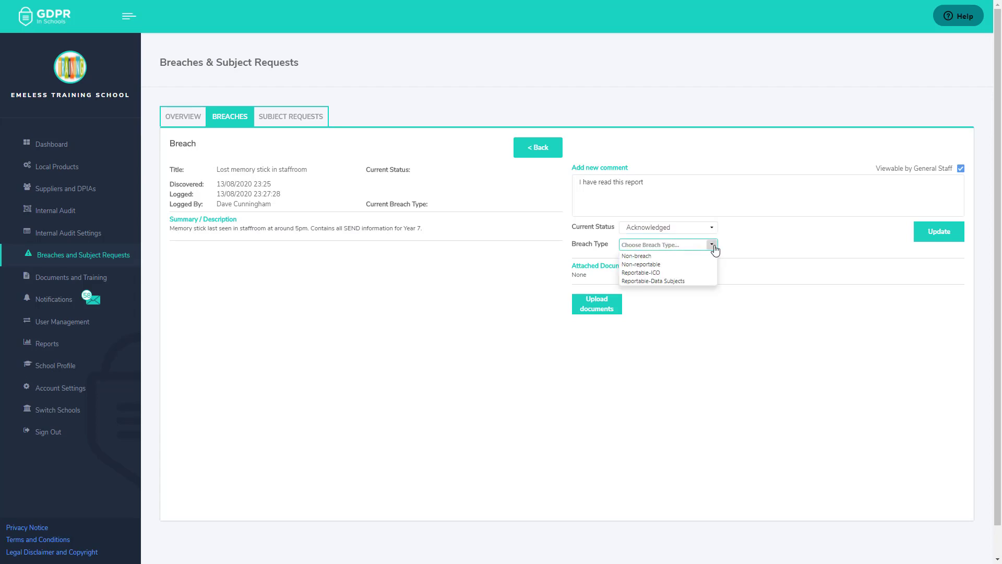
{"action": "left_click", "coordinate": [777, 249]}
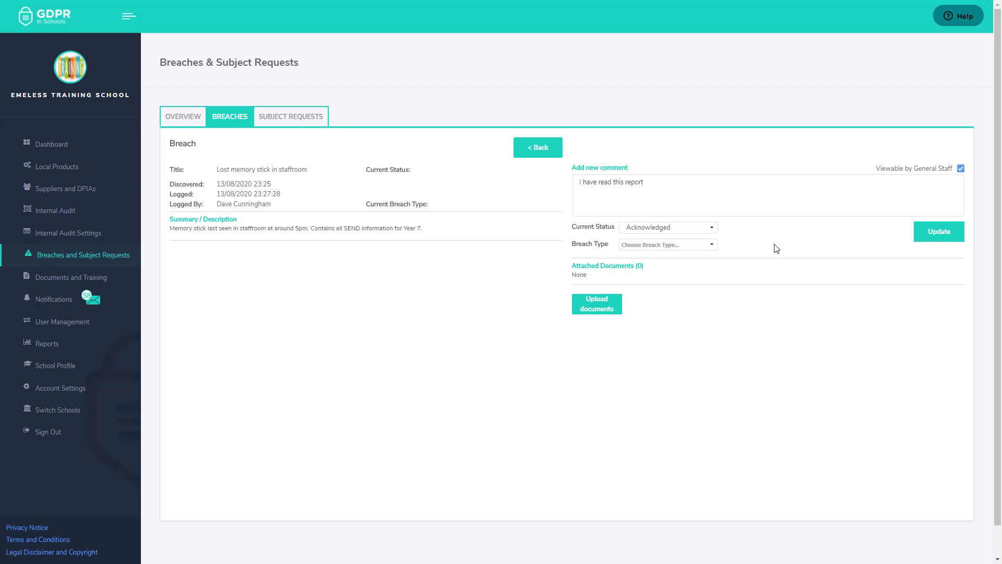
{"action": "left_click", "coordinate": [932, 236]}
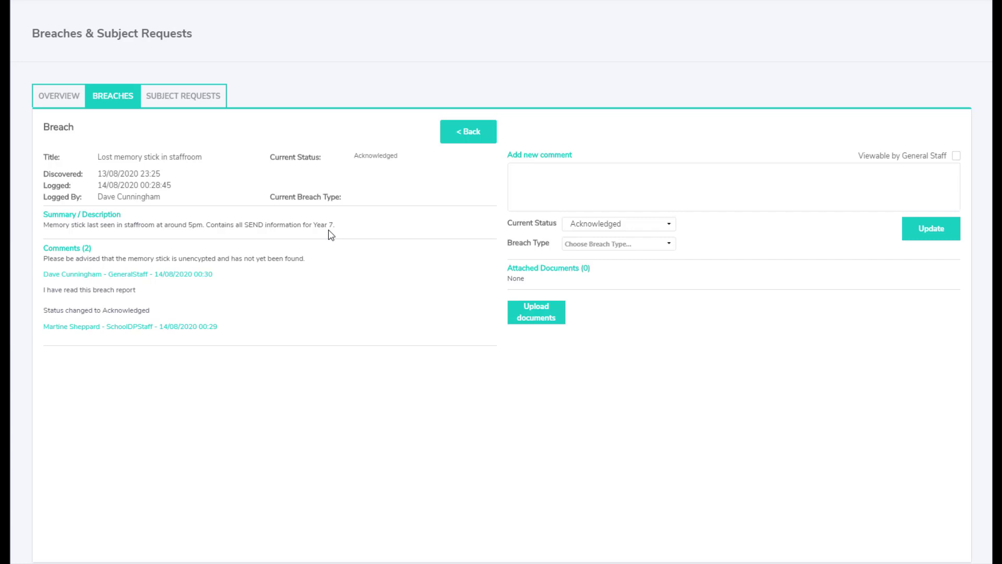
- Write a comment that the missing memory stick's data is highly sensitive, affects a large number of subjects and should be reported to the ICO
{"action": "left_click", "coordinate": [549, 178]}
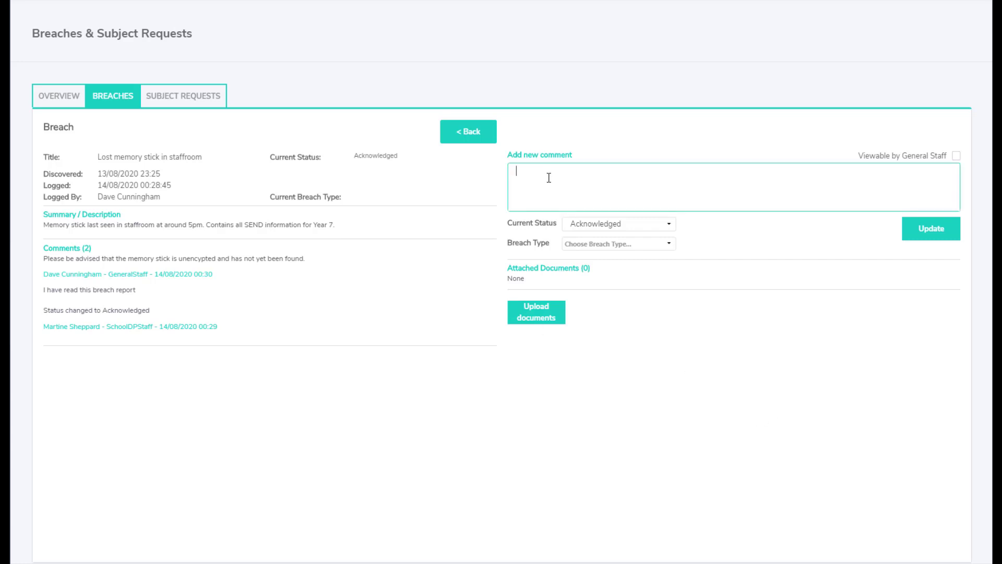
{"action": "type", "text": "Due to the data contained on the missing memory stick being highly sensitive and affecting a large number of subjects, I feel this should be reported to the ICO."}
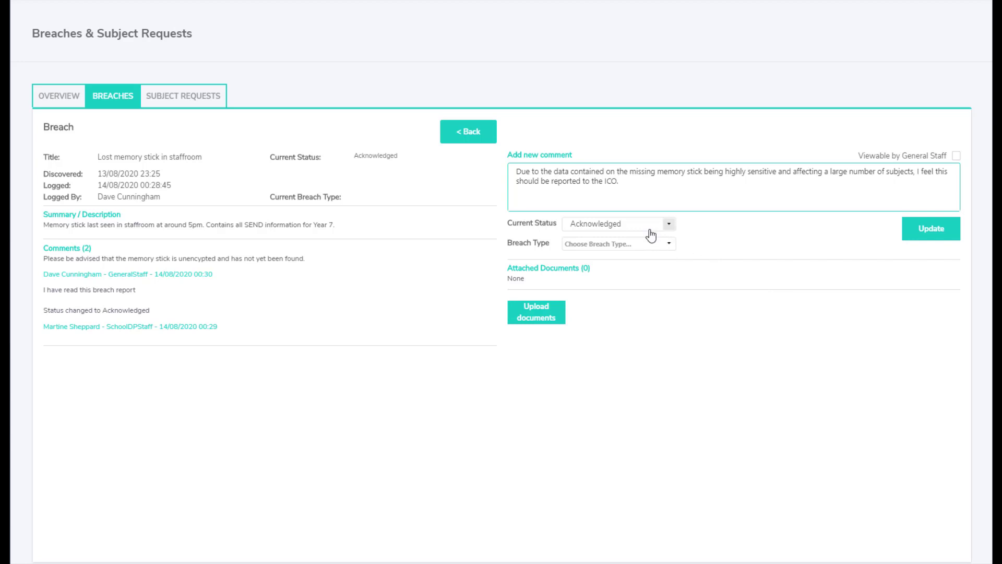
- Set the breach status to Confirmed and its type to Reportable-ICO, and submit the update
{"action": "left_click", "coordinate": [670, 224]}
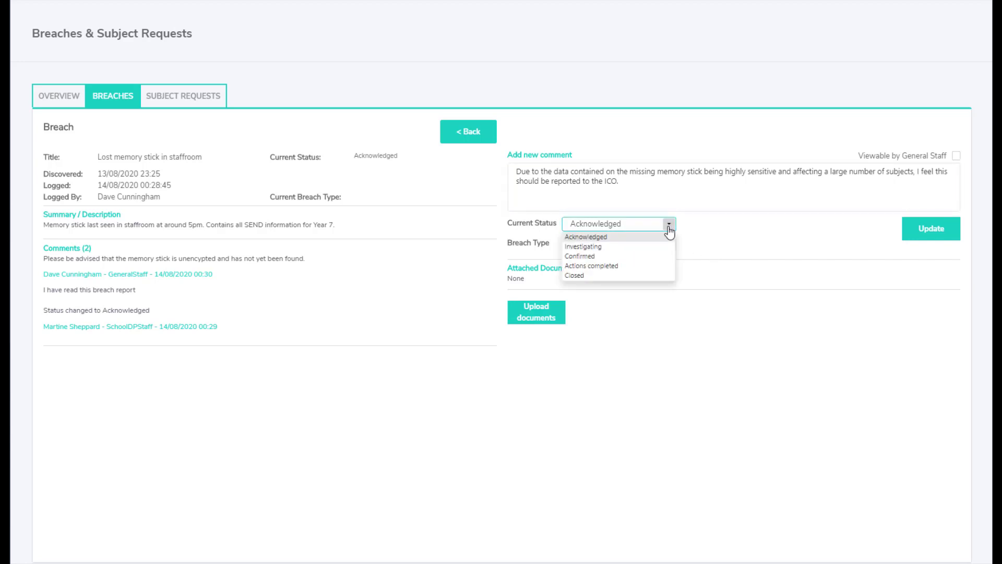
{"action": "left_click", "coordinate": [645, 257]}
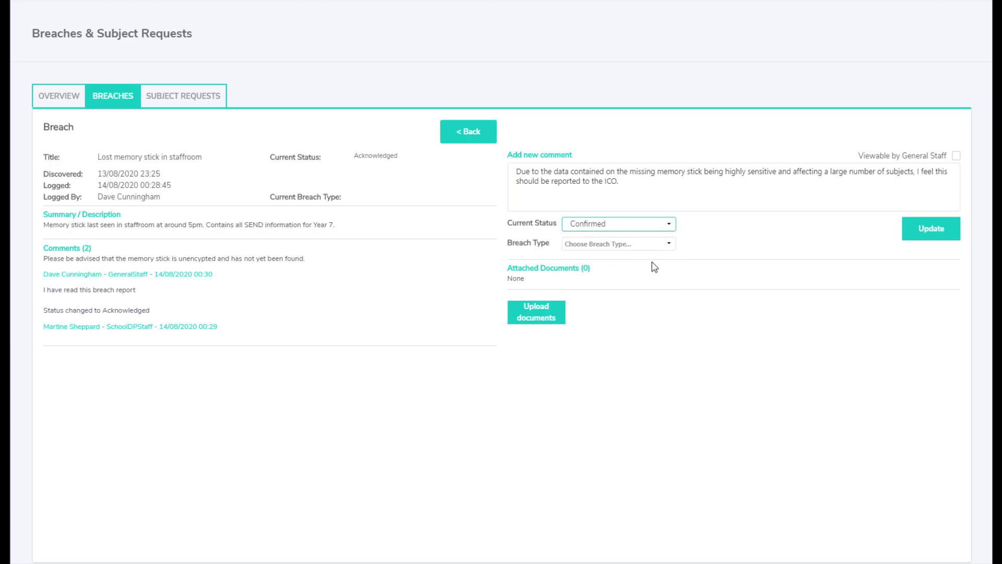
{"action": "left_click", "coordinate": [669, 246]}
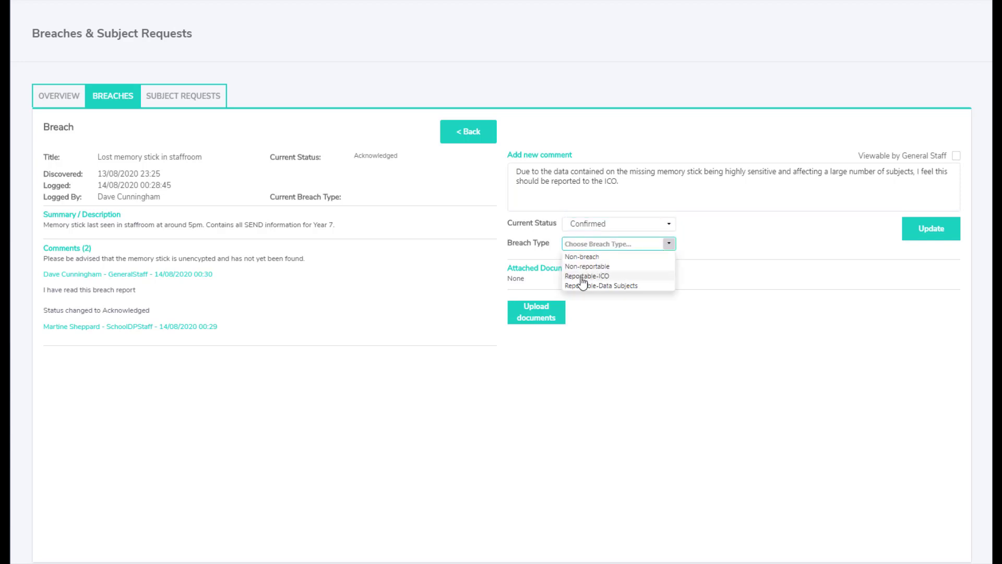
{"action": "left_click", "coordinate": [600, 277]}
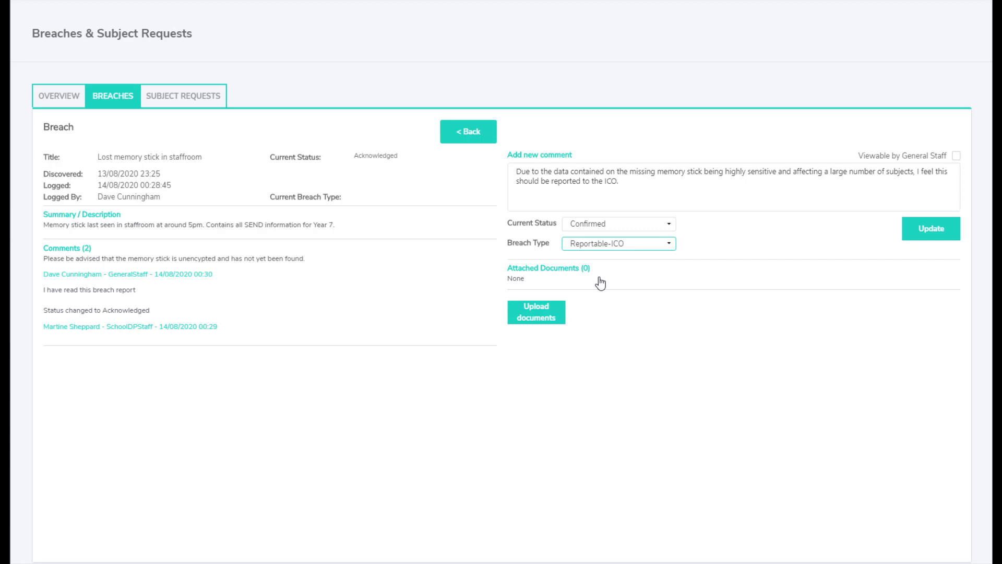
{"action": "left_click", "coordinate": [804, 368]}
{"action": "left_click", "coordinate": [934, 231]}
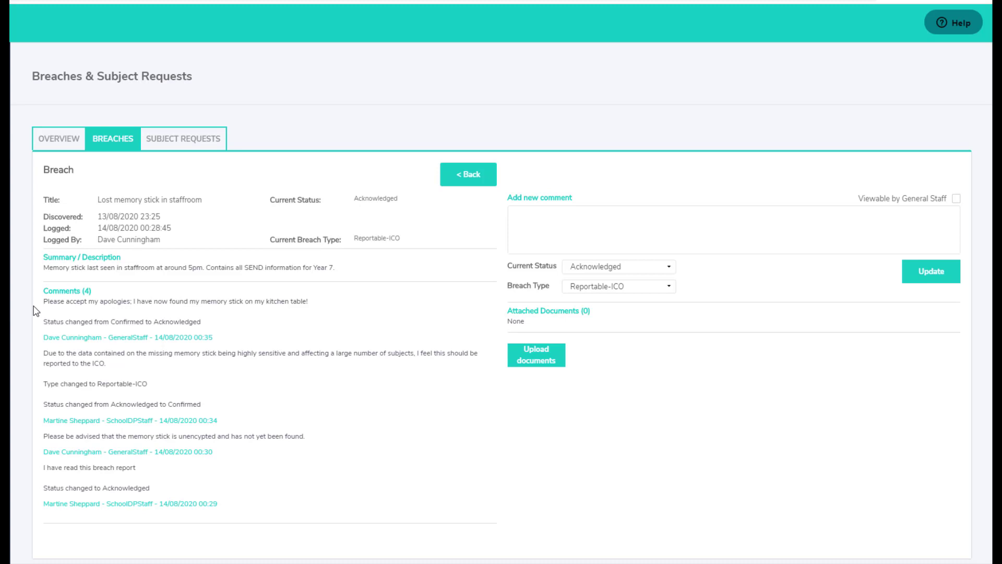
- Change the breach type to Non-breach and look through the available statuses
{"action": "left_click", "coordinate": [528, 221]}
{"action": "left_click", "coordinate": [669, 286]}
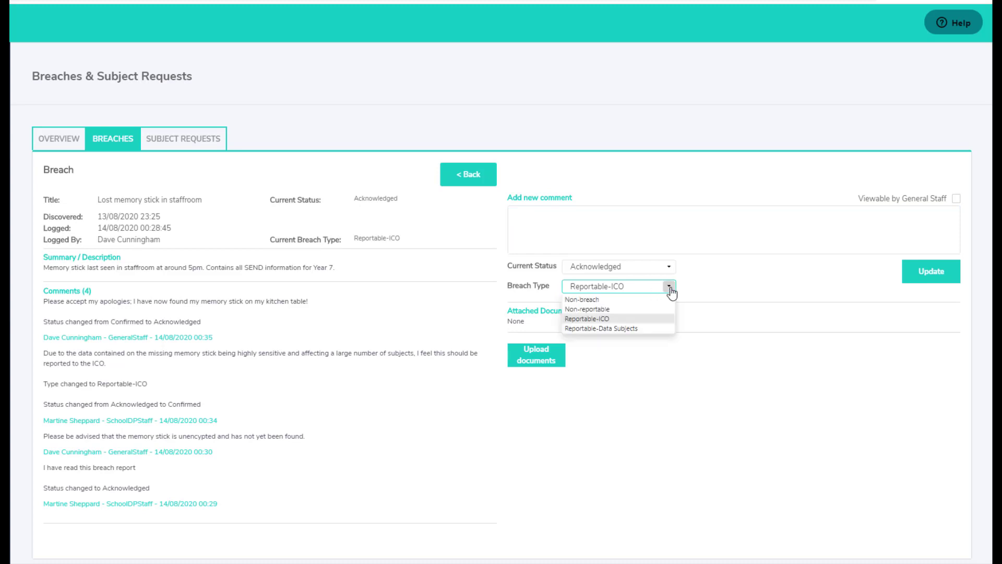
{"action": "left_click", "coordinate": [603, 302]}
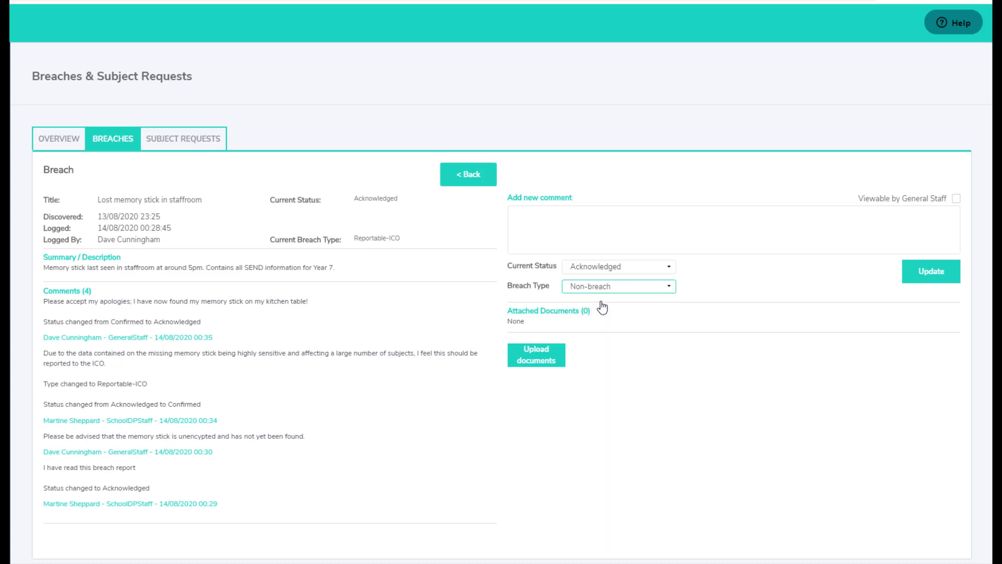
{"action": "left_click", "coordinate": [619, 272]}
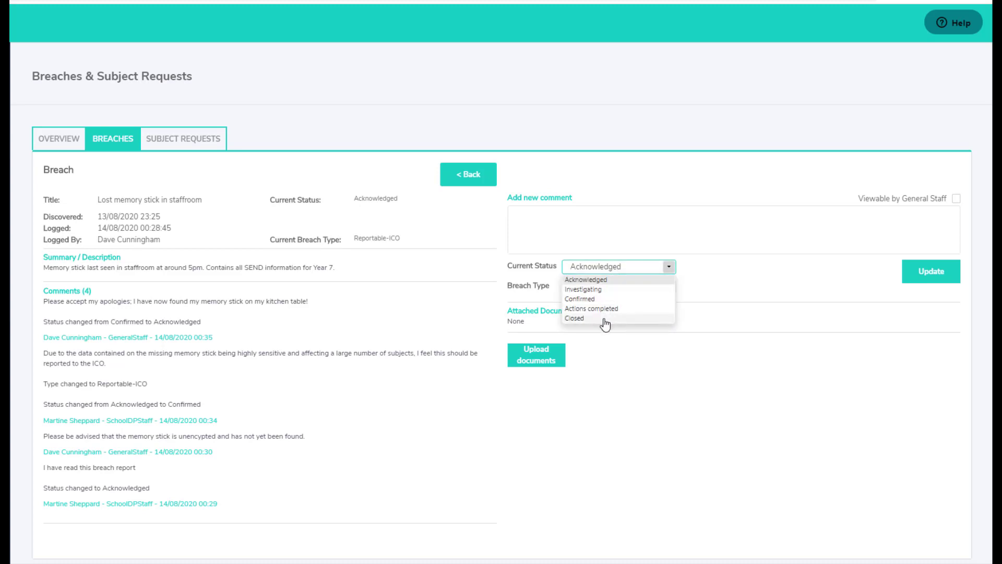
{"action": "left_click", "coordinate": [712, 284]}
- Submit a comment, viewable by General Staff, that the staff member must have read the School Privacy Policy, watch some videos and retrain on GDPR practices
{"action": "left_click", "coordinate": [524, 218]}
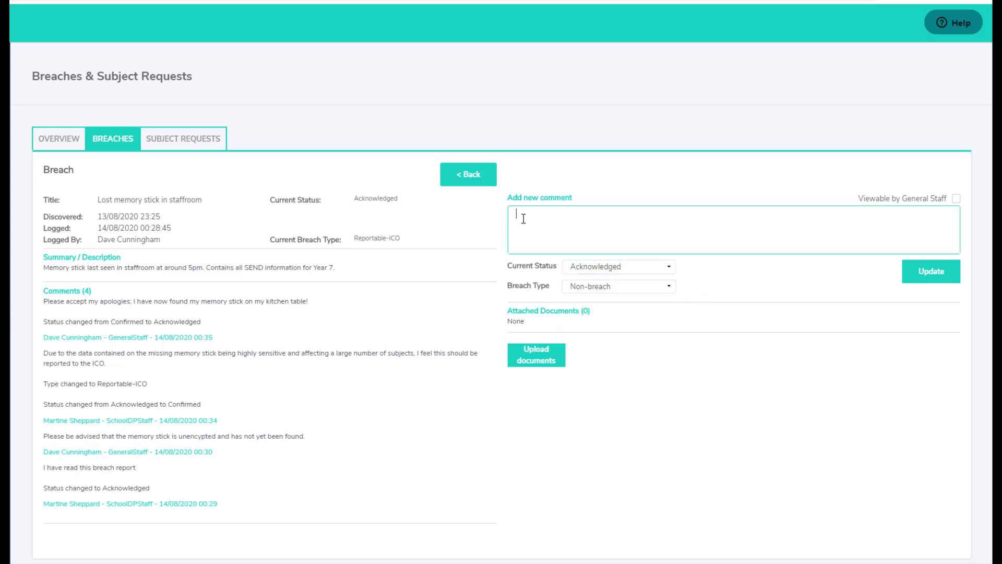
{"action": "type", "text": "I need to ensure that Dave has read the School Privacy Policy and that he needs to watch some videos and have a little bit of retraining on GDPR practices"}
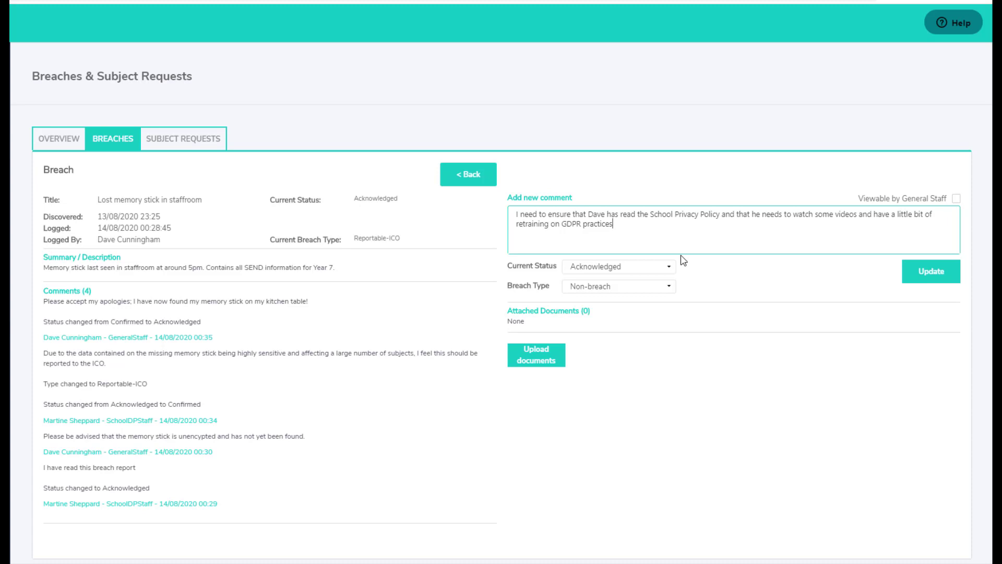
{"action": "left_click", "coordinate": [957, 199]}
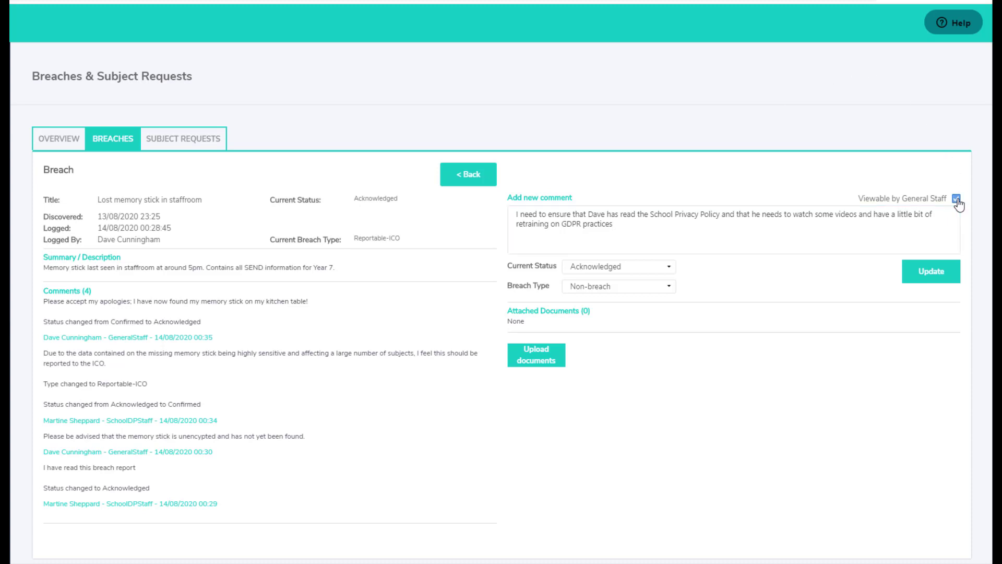
{"action": "left_click", "coordinate": [933, 274]}
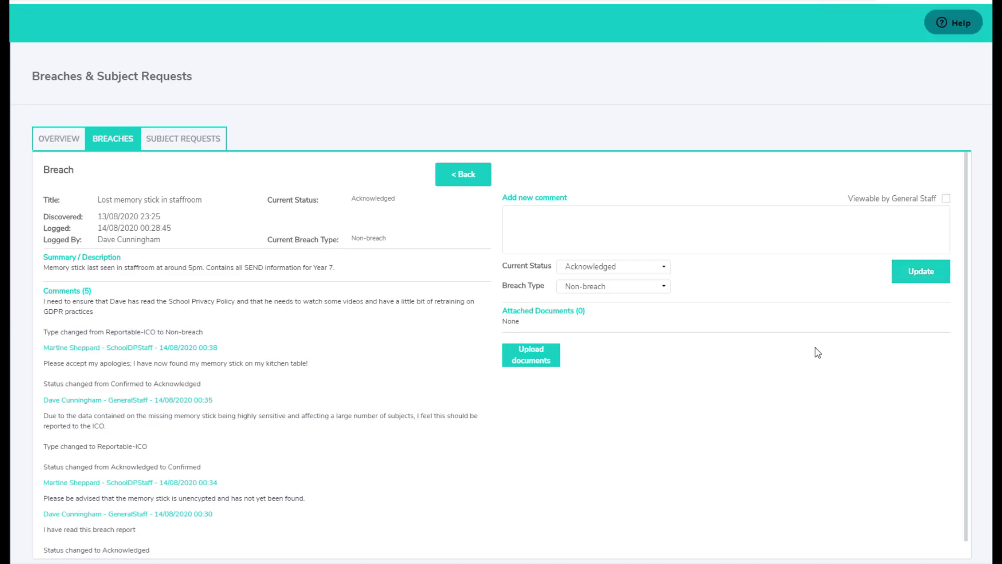
- Comment that the staff member has completed the actions from the last comment, make it viewable by General Staff, and choose the status Closed
{"action": "left_click", "coordinate": [529, 223]}
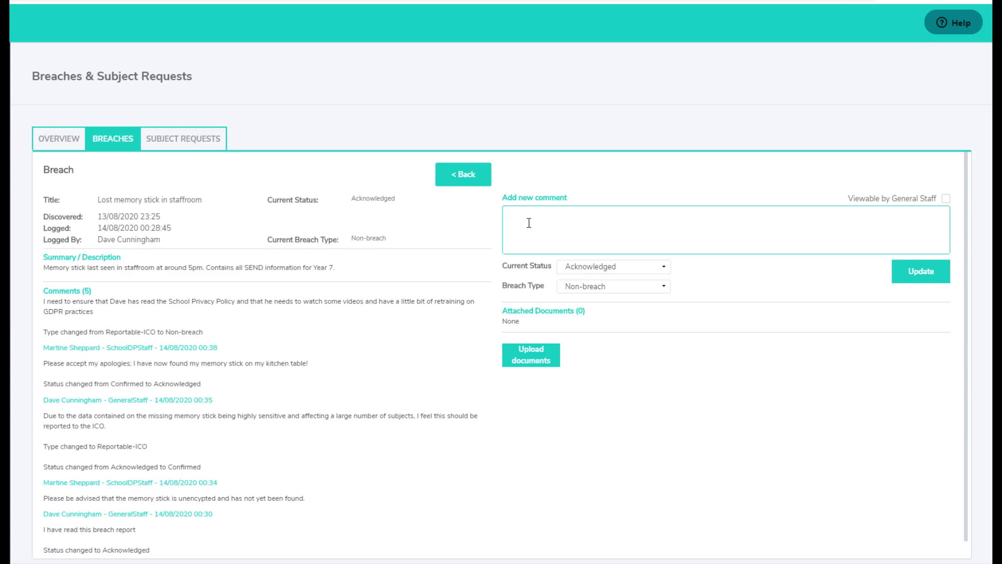
{"action": "type", "text": "Dave has now completed the actions as per my last comment."}
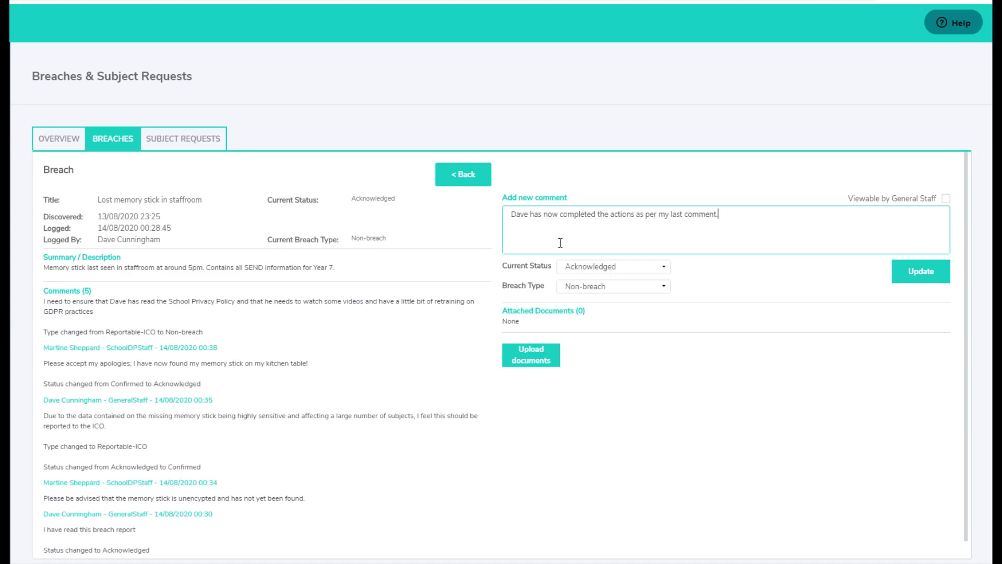
{"action": "left_click", "coordinate": [946, 200]}
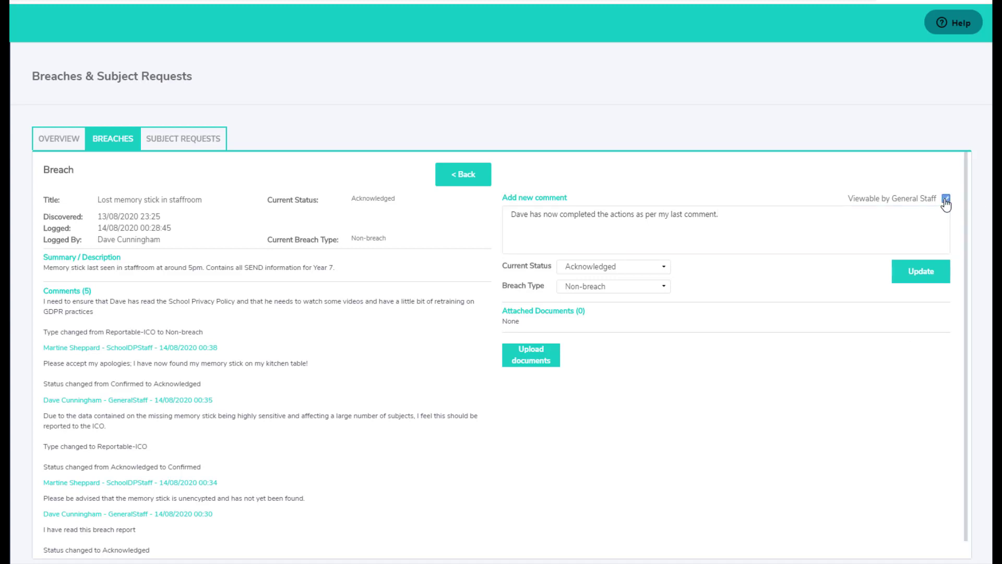
{"action": "left_click", "coordinate": [664, 269]}
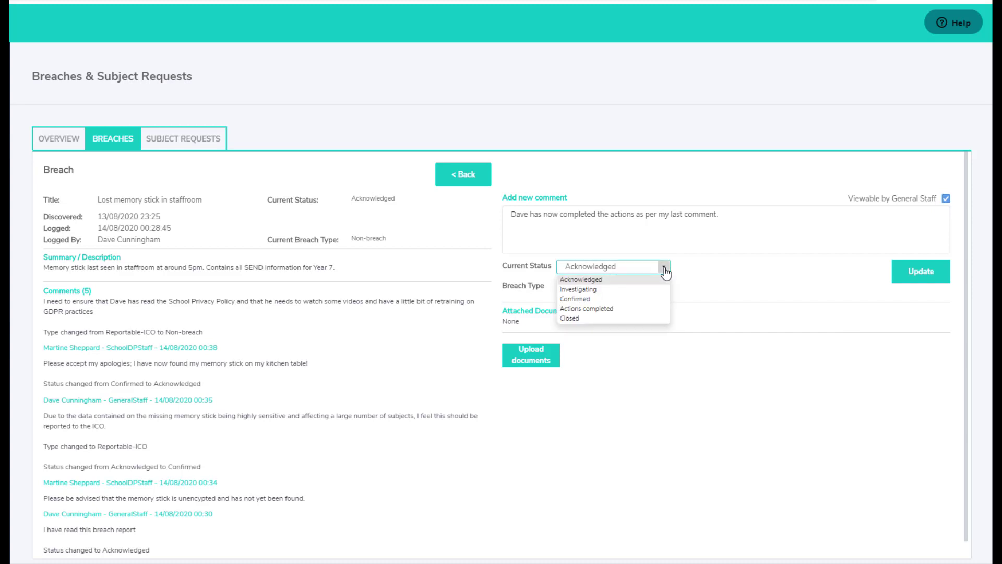
{"action": "left_click", "coordinate": [572, 318]}
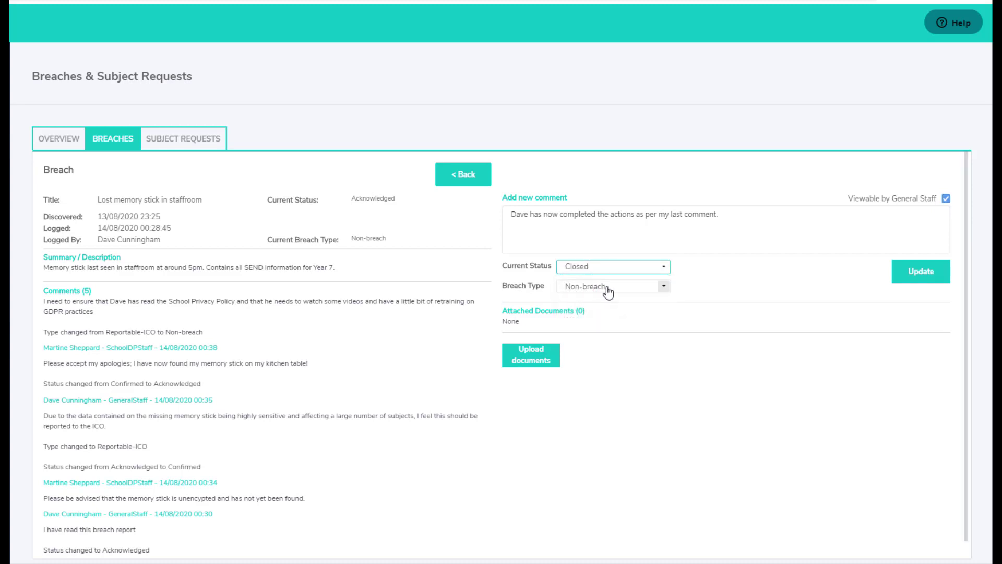